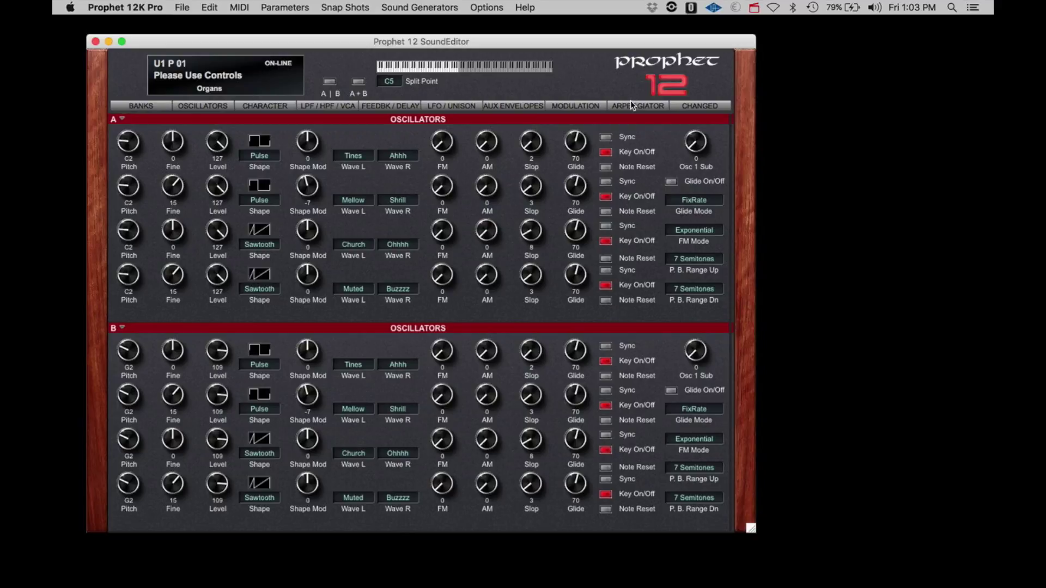
Step: Open the arpeggiator page and toggle layer A's On/Off and Auto Latch switches on and back off
{"action": "left_click", "coordinate": [632, 107]}
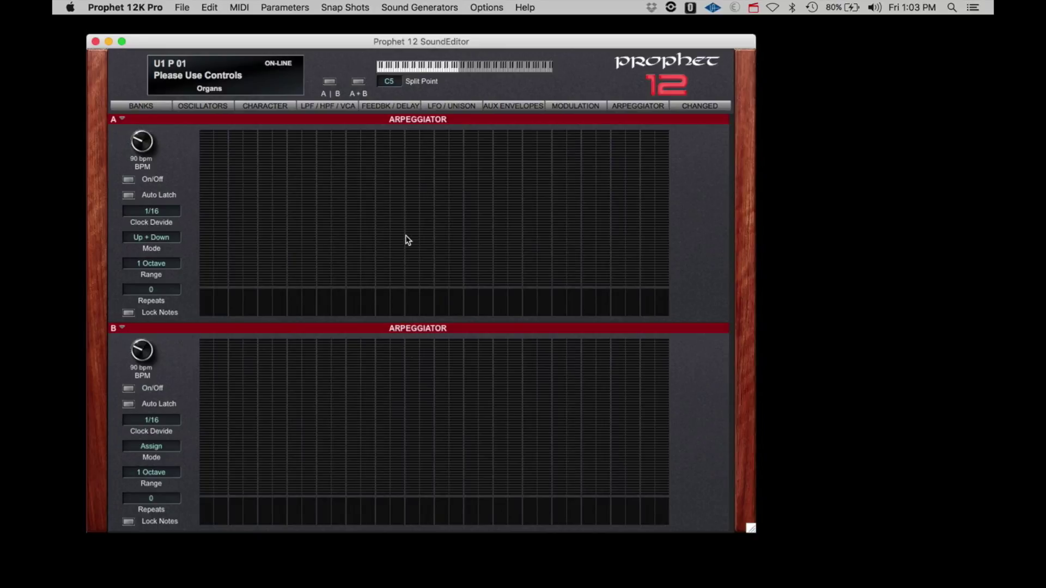
{"action": "scroll", "coordinate": [137, 143], "scroll_direction": "down", "scroll_amount": 3}
{"action": "scroll", "coordinate": [137, 143], "scroll_direction": "up", "scroll_amount": 3}
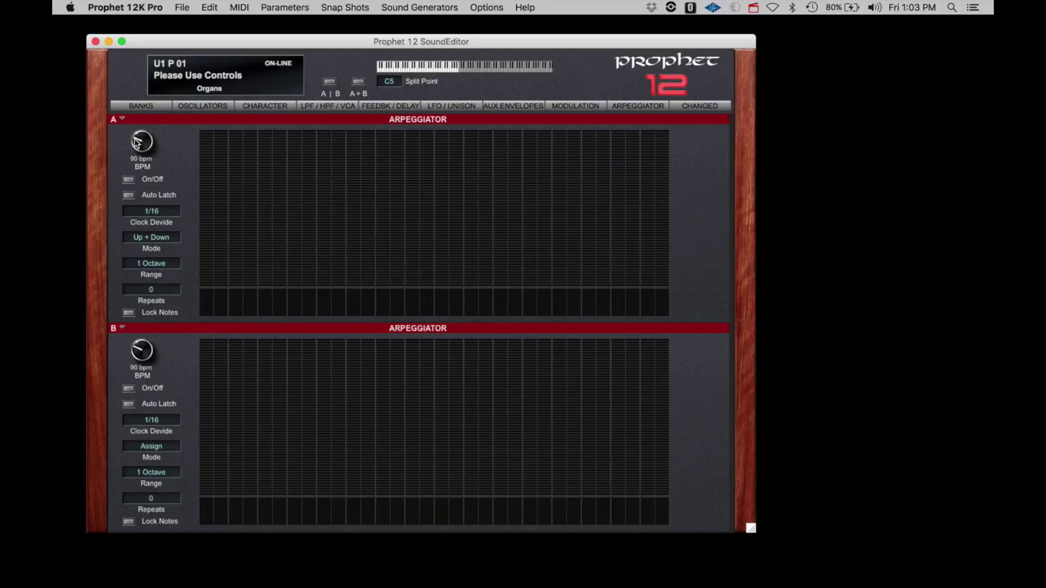
{"action": "left_click", "coordinate": [128, 181]}
{"action": "left_click", "coordinate": [128, 181]}
{"action": "left_click", "coordinate": [131, 197]}
{"action": "left_click", "coordinate": [131, 197]}
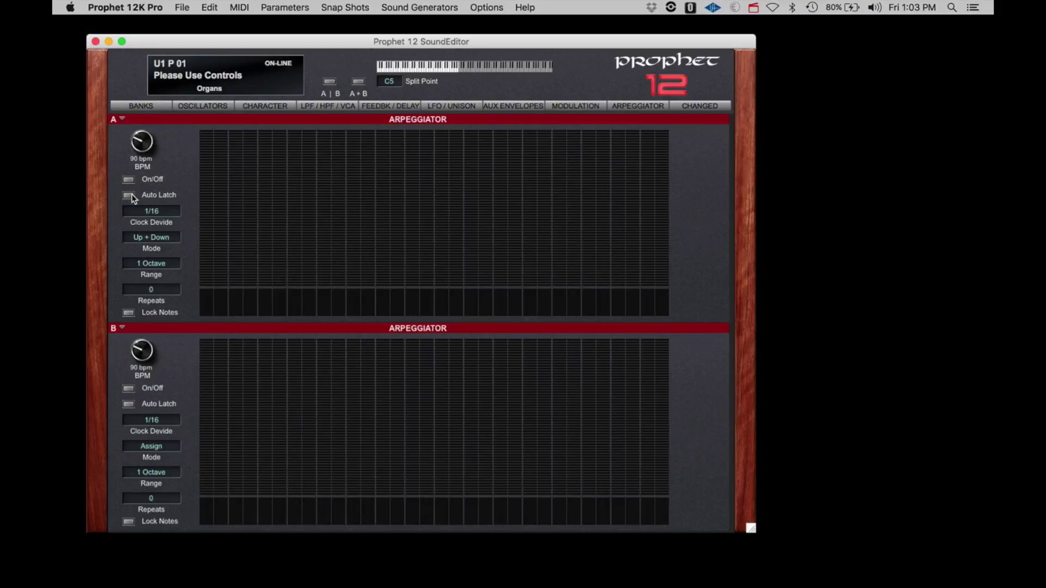
Step: Examine the clock divide, mode, range and repeats choices available for layer A's arpeggiator
{"action": "left_click", "coordinate": [165, 210]}
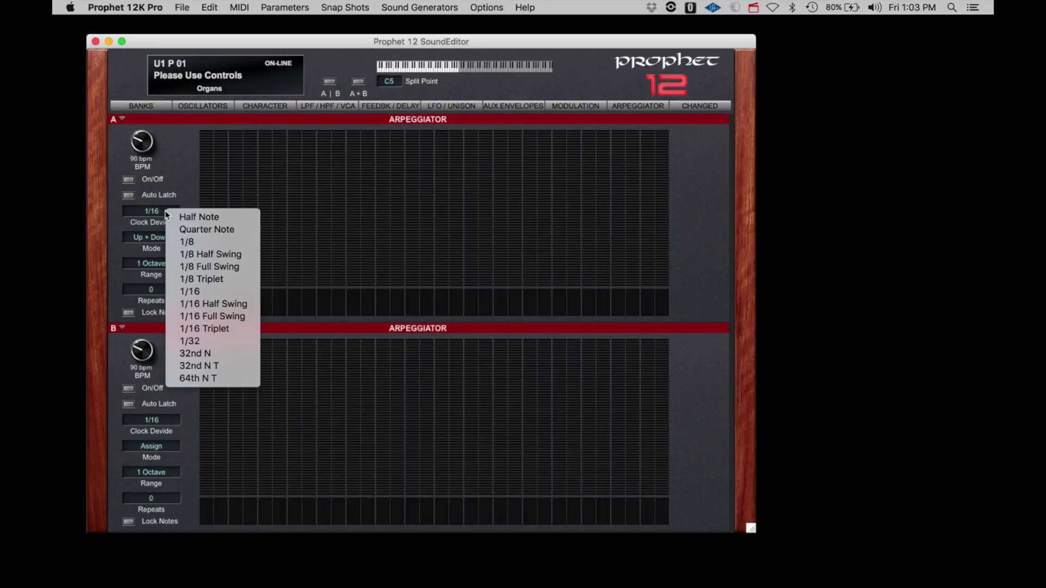
{"action": "left_click", "coordinate": [187, 185]}
{"action": "left_click", "coordinate": [168, 240]}
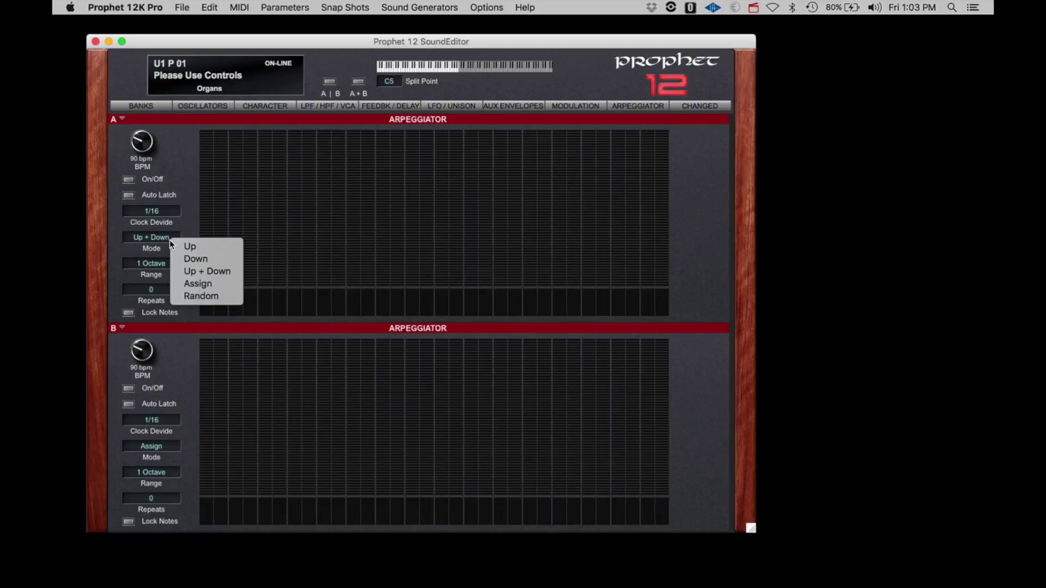
{"action": "left_click", "coordinate": [182, 231]}
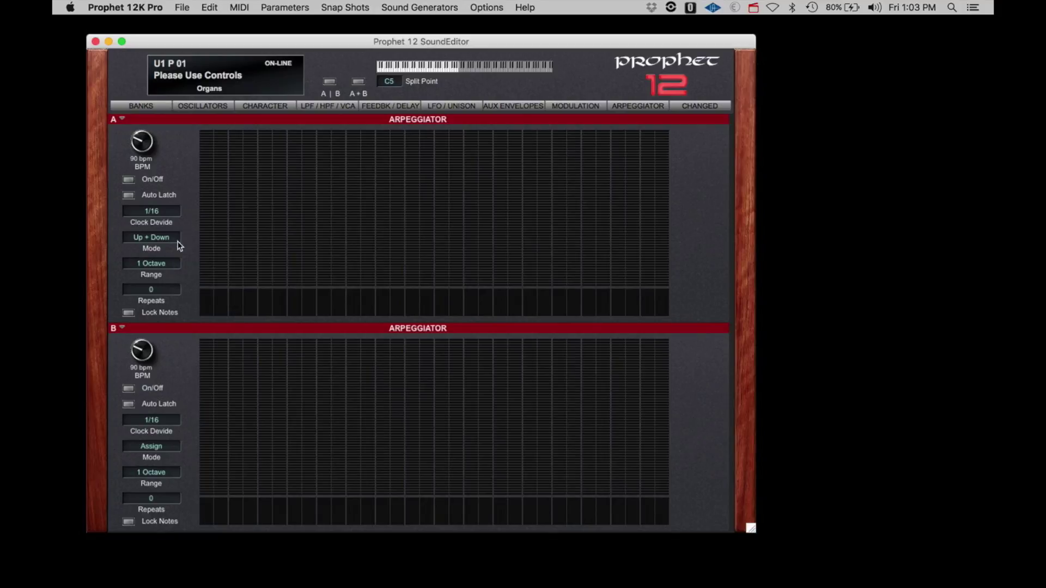
{"action": "left_click", "coordinate": [168, 264]}
{"action": "left_click", "coordinate": [183, 251]}
{"action": "left_click", "coordinate": [161, 292]}
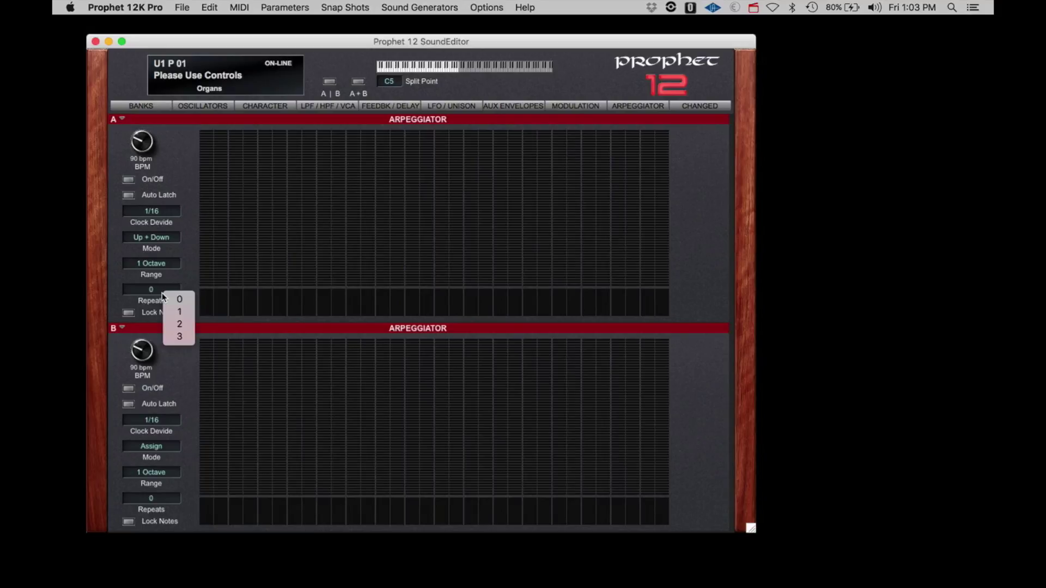
{"action": "left_click", "coordinate": [161, 293]}
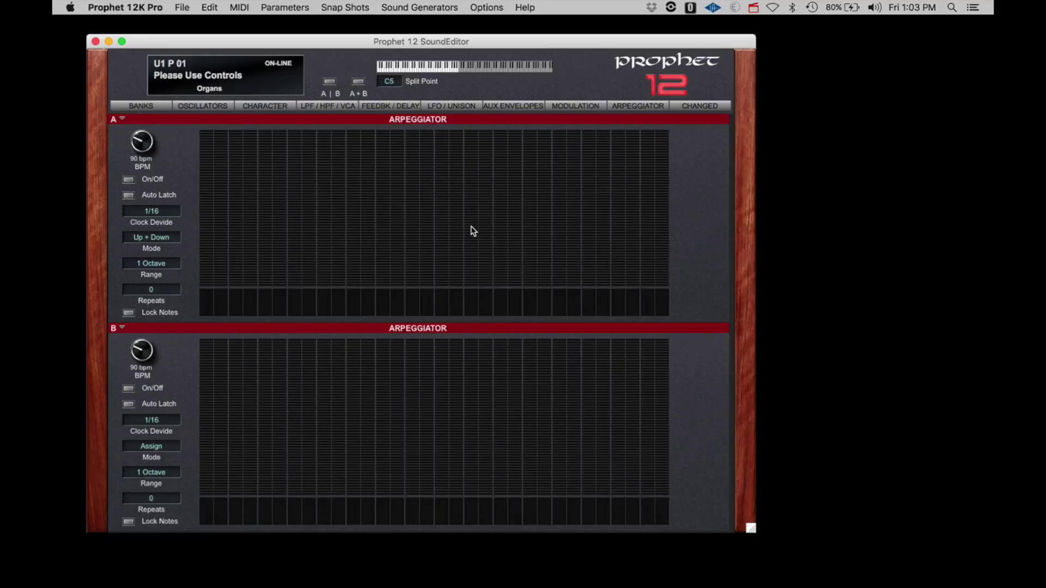
{"action": "double_click", "coordinate": [443, 204]}
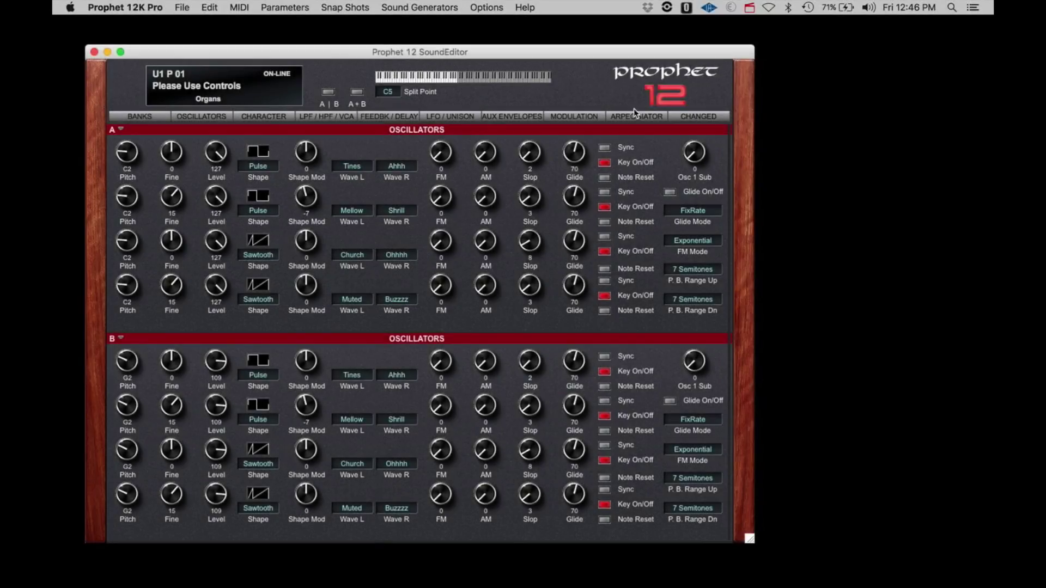
Step: Open the arpeggiator page and set layer A's tempo to 90 bpm
{"action": "left_click", "coordinate": [637, 118]}
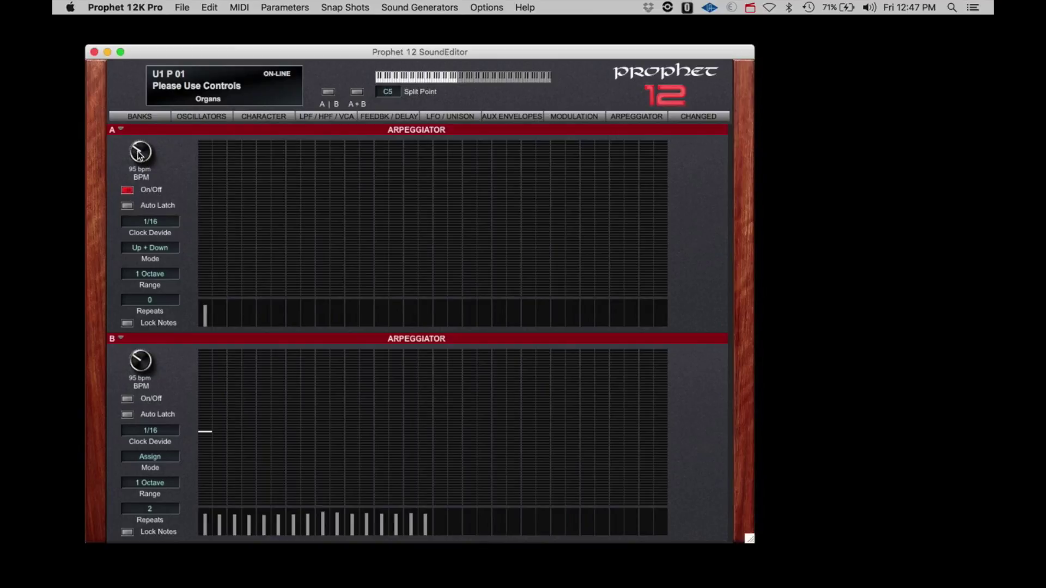
{"action": "left_click_drag", "start_coordinate": [137, 151], "coordinate": [138, 155]}
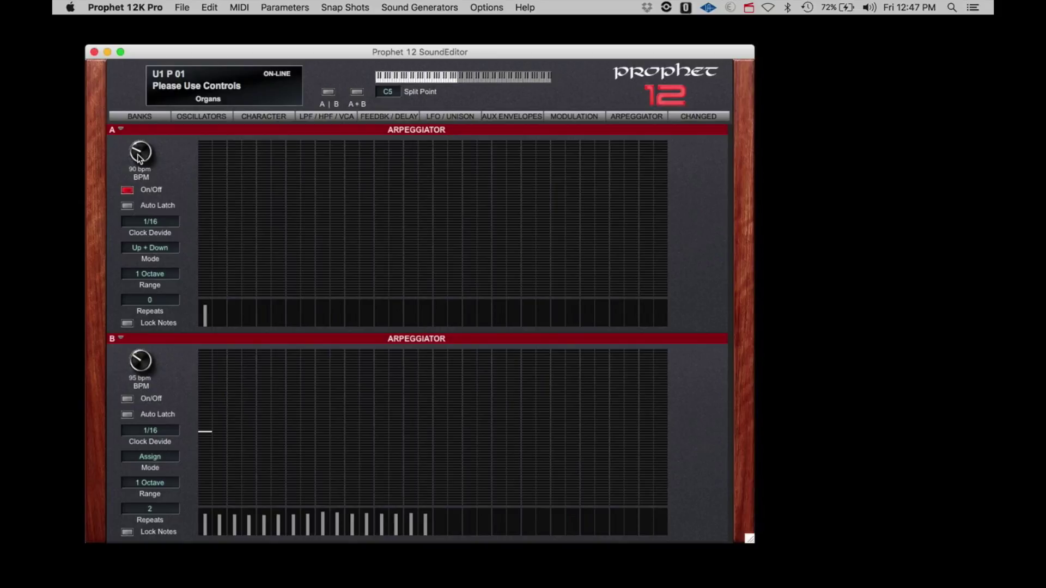
Step: Try layer A's arpeggiator in Up mode and return it to Up + Down
{"action": "left_click", "coordinate": [160, 248]}
{"action": "left_click", "coordinate": [169, 253]}
{"action": "left_click", "coordinate": [156, 250]}
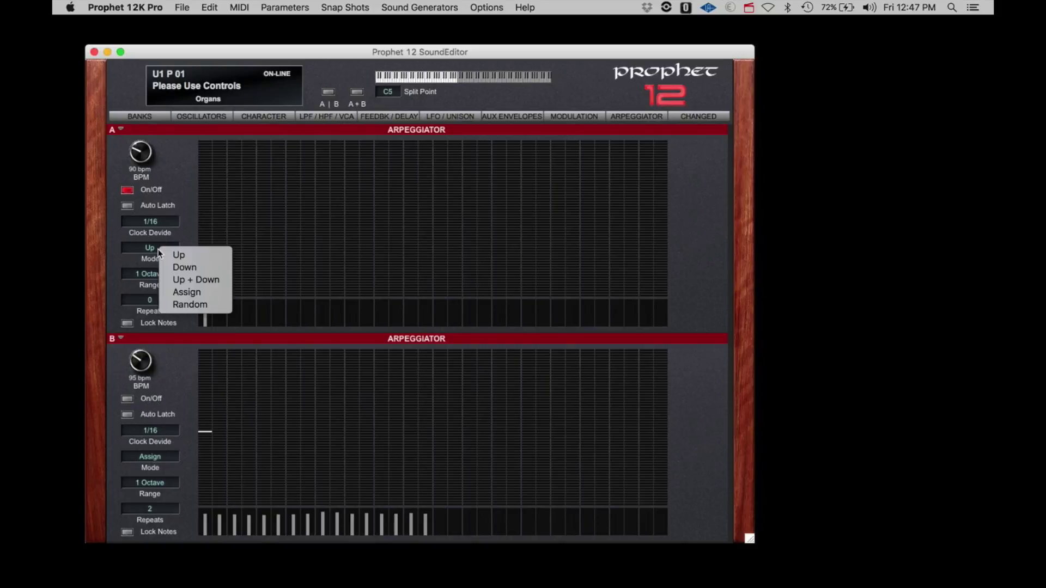
{"action": "left_click", "coordinate": [175, 281]}
Step: Try layer A's arpeggiator with 1 repeat and with 2 repeats
{"action": "left_click", "coordinate": [163, 303]}
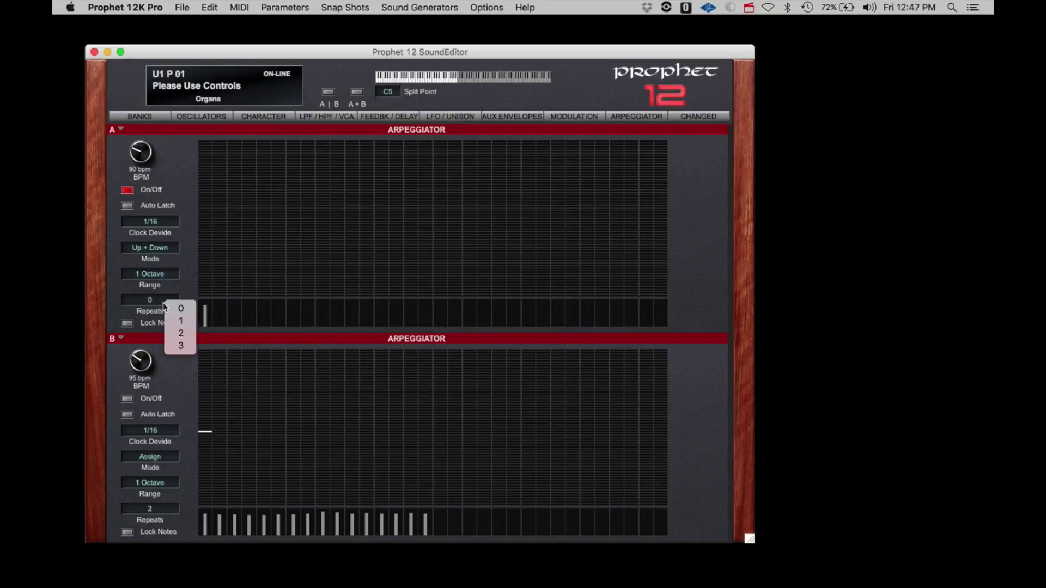
{"action": "left_click", "coordinate": [170, 318]}
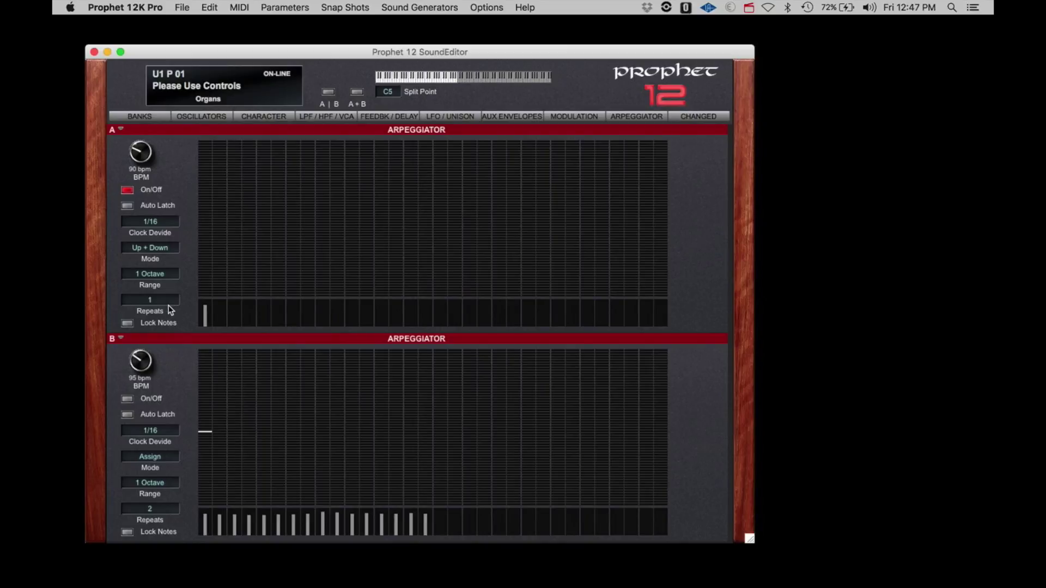
{"action": "left_click", "coordinate": [169, 304]}
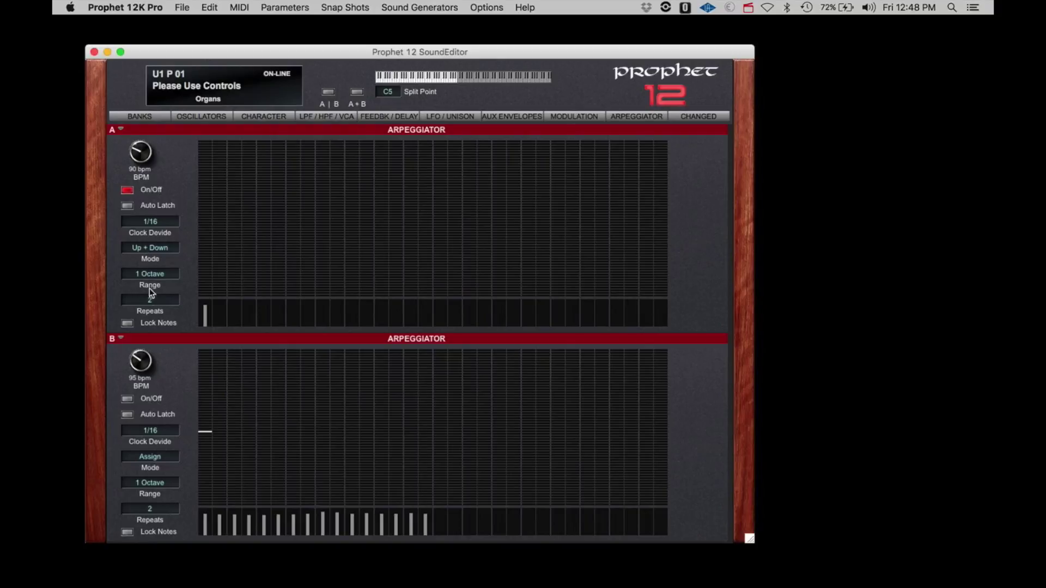
Step: Turn on Lock Notes for layer A's arpeggiator and set its repeats to 0
{"action": "left_click", "coordinate": [127, 323]}
{"action": "left_click", "coordinate": [162, 275]}
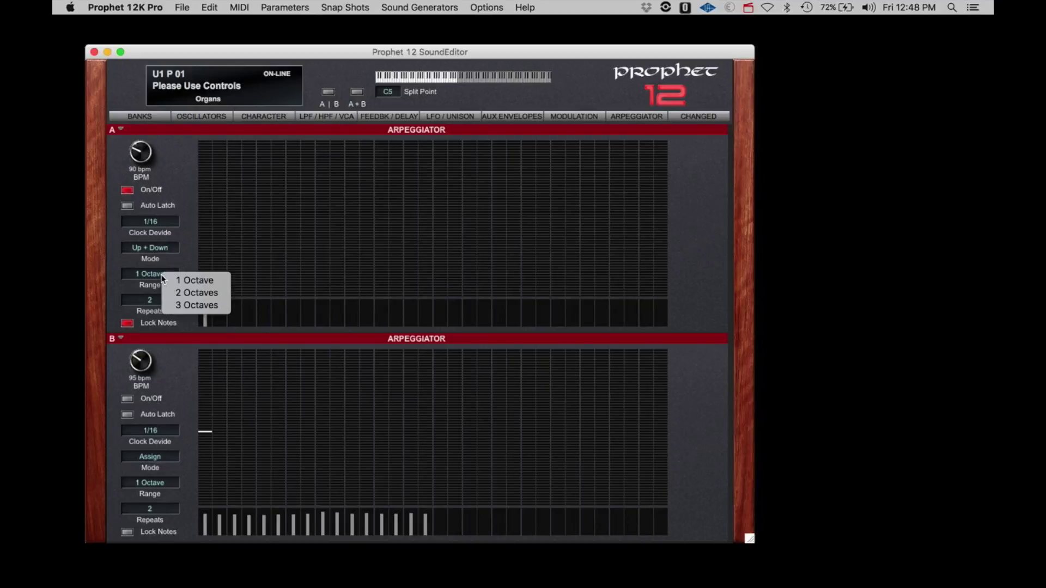
{"action": "left_click", "coordinate": [80, 277]}
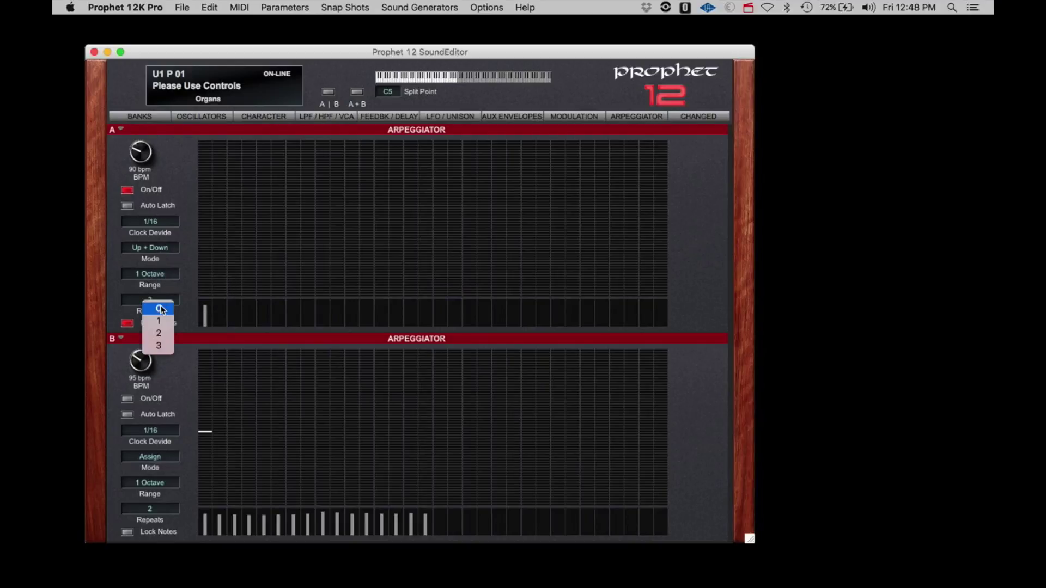
{"action": "left_click", "coordinate": [161, 309]}
Step: Open layer A's detailed arpeggiator editor and enter C4 in step 1 and G4 in step 2 with velocity 89
{"action": "left_click", "coordinate": [337, 231]}
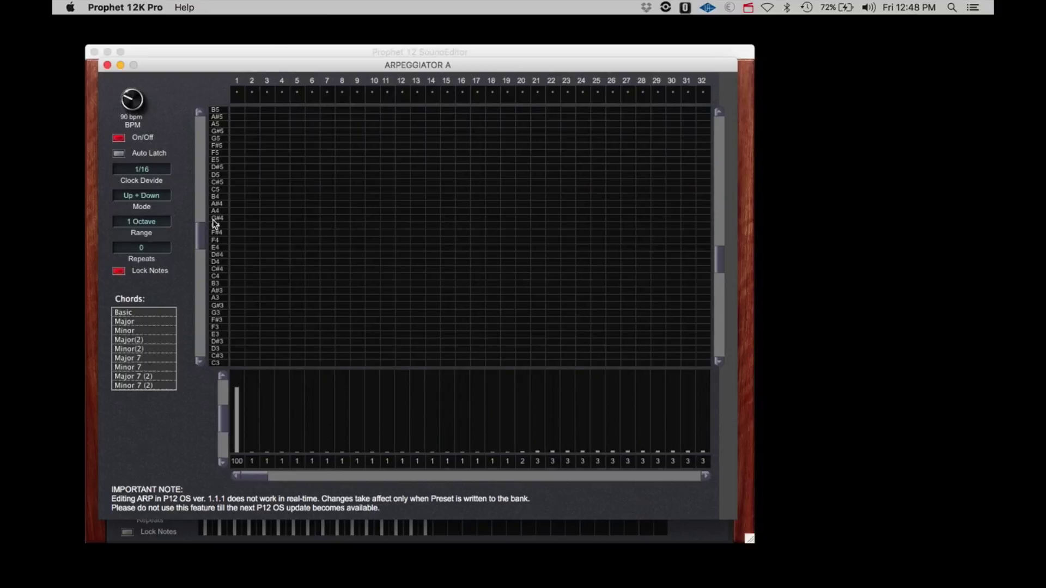
{"action": "left_click", "coordinate": [157, 195]}
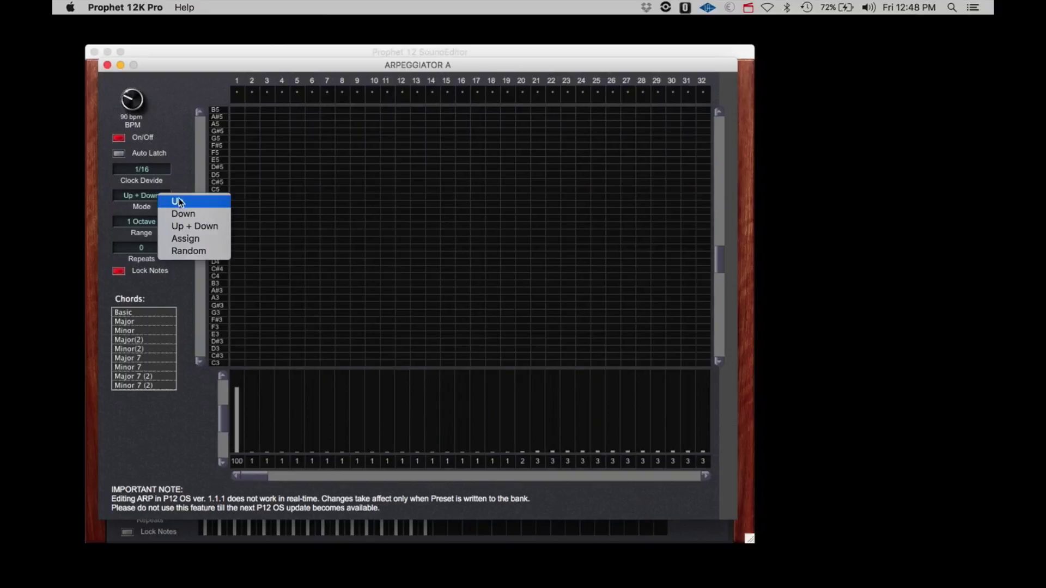
{"action": "left_click", "coordinate": [182, 155]}
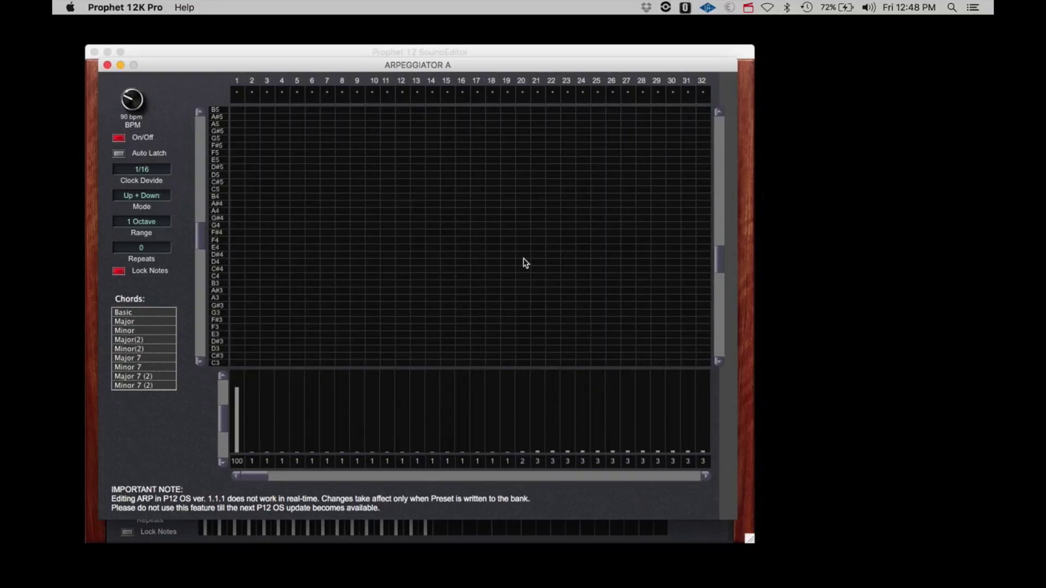
{"action": "scroll", "coordinate": [718, 256], "scroll_direction": "up", "scroll_amount": 5}
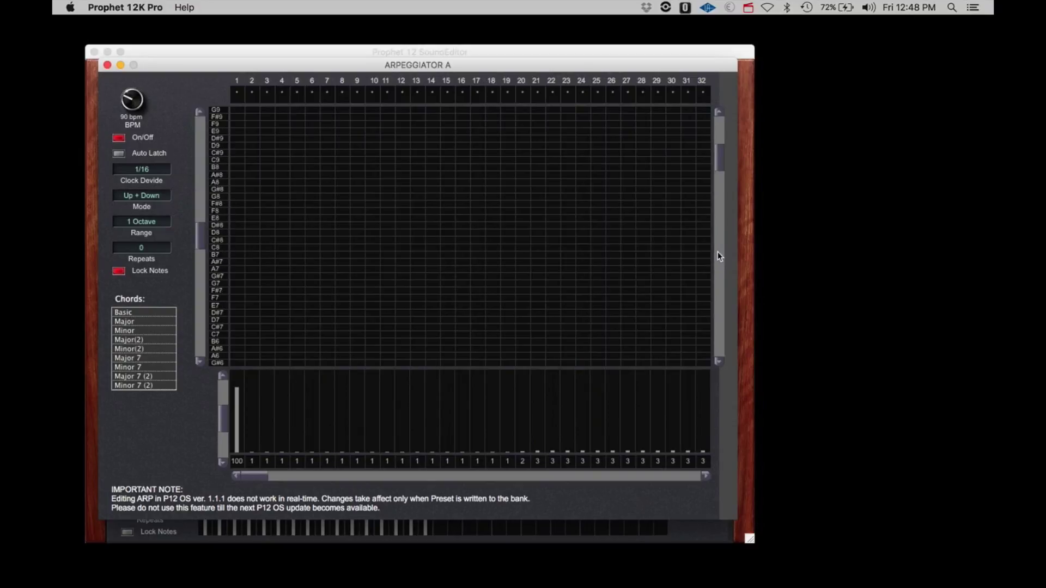
{"action": "left_click_drag", "start_coordinate": [720, 167], "coordinate": [722, 260]}
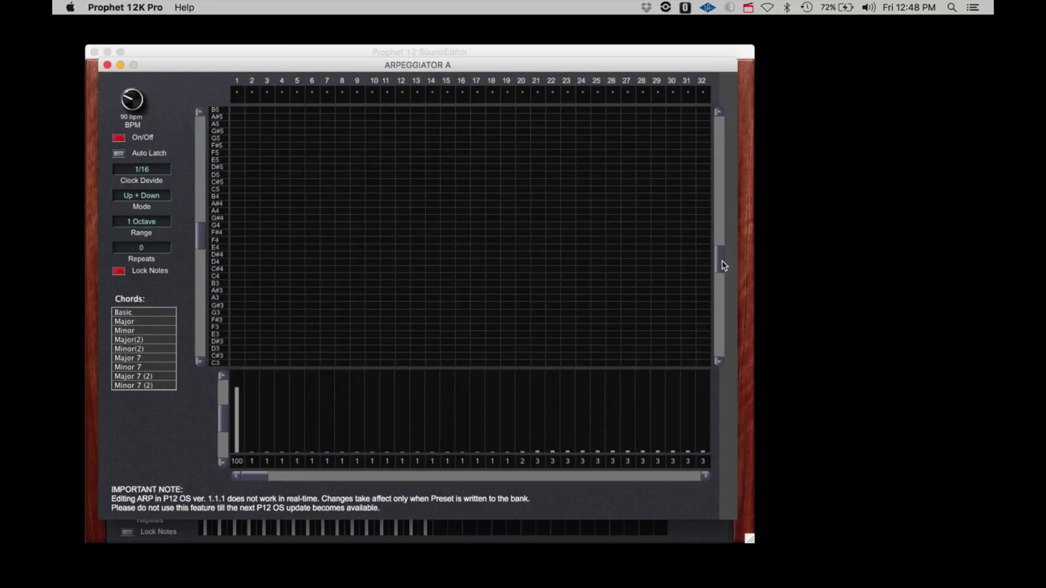
{"action": "left_click", "coordinate": [236, 276]}
{"action": "left_click", "coordinate": [252, 226]}
{"action": "left_click_drag", "start_coordinate": [253, 456], "coordinate": [254, 395]}
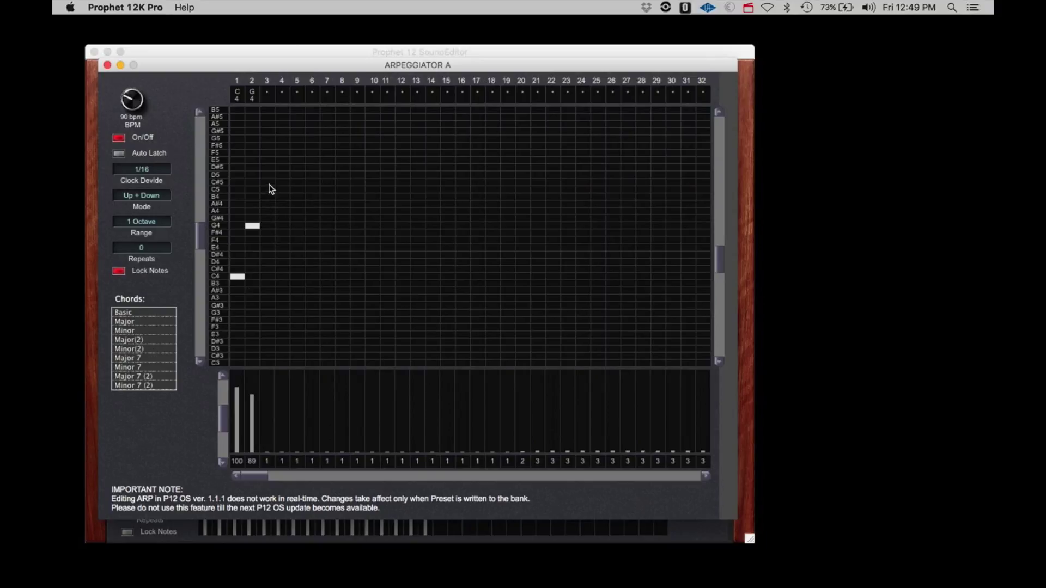
Step: Enter A4 in step 3 with velocity 84 and extend the same note across steps 4 to 6
{"action": "left_click", "coordinate": [267, 213]}
{"action": "left_click_drag", "start_coordinate": [266, 444], "coordinate": [265, 398]}
{"action": "left_click_drag", "start_coordinate": [280, 212], "coordinate": [312, 219]}
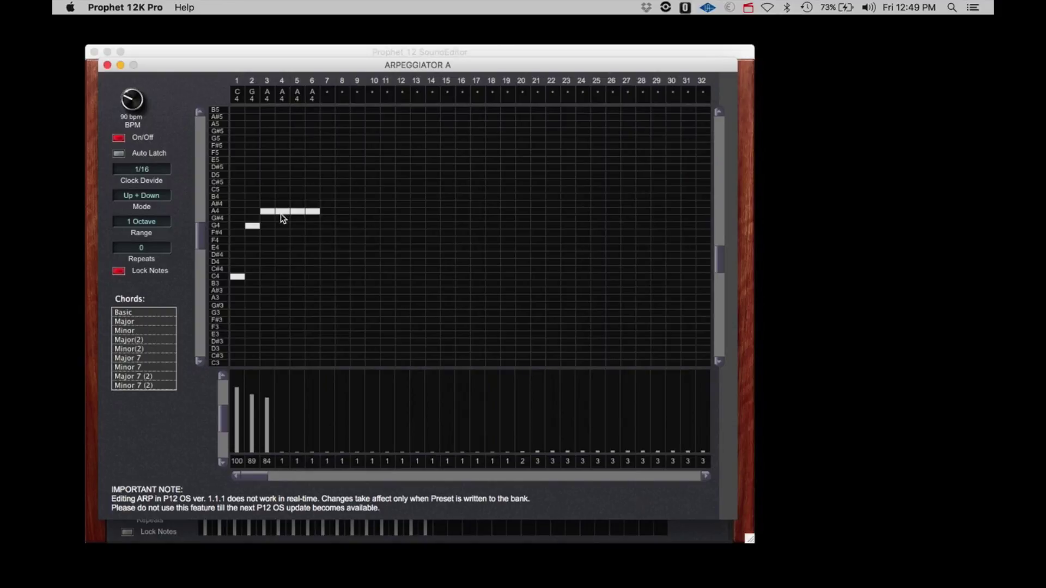
Step: Change step 4 to D#4 with velocity 89 and clear the notes in steps 5 and 6
{"action": "left_click_drag", "start_coordinate": [280, 210], "coordinate": [282, 258]}
{"action": "left_click", "coordinate": [301, 99]}
{"action": "left_click", "coordinate": [310, 100]}
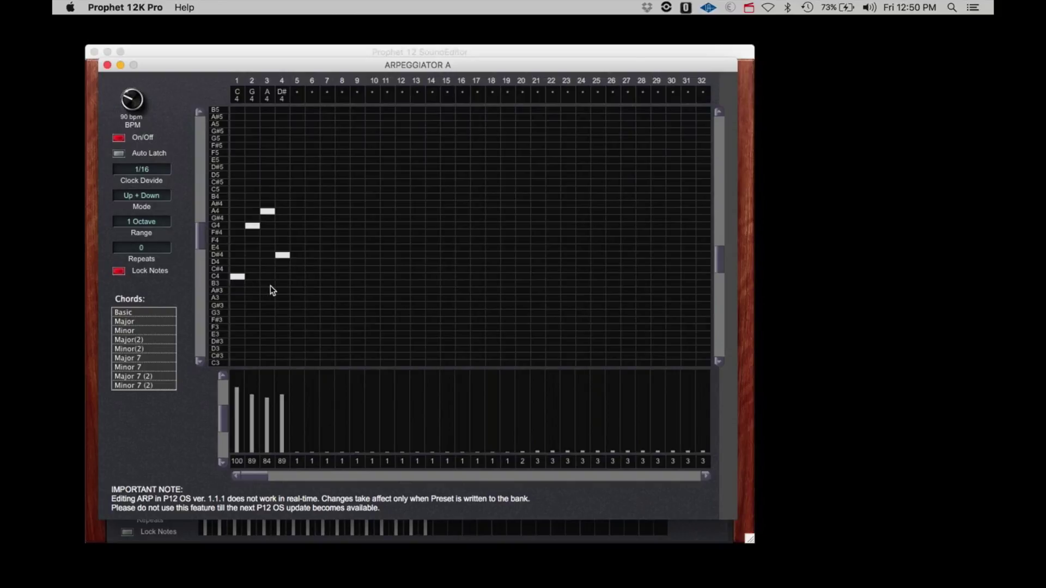
Step: Set layer A's arpeggiator mode to Assign
{"action": "left_click", "coordinate": [156, 199]}
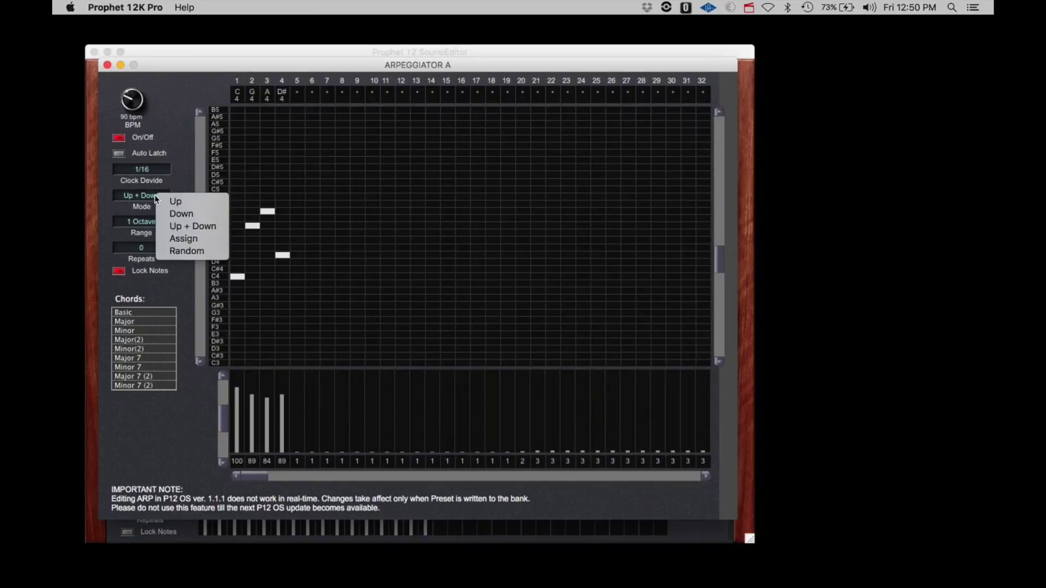
{"action": "left_click", "coordinate": [183, 240]}
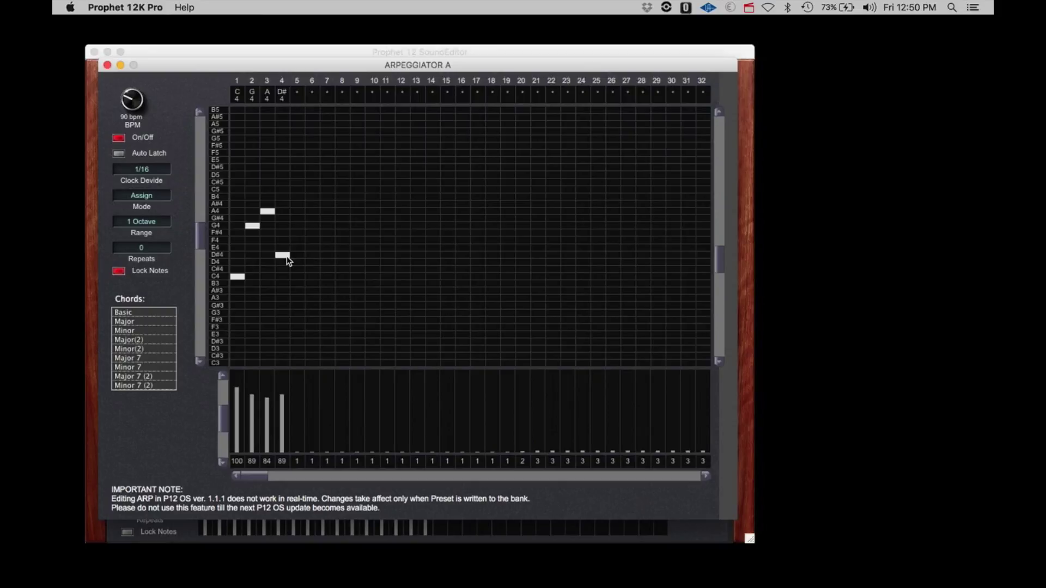
Step: Enter A4 in steps 4 to 6, raise steps 5 and 6 to velocity 89, and clear step 5's note
{"action": "left_click", "coordinate": [283, 212]}
{"action": "left_click", "coordinate": [298, 212]}
{"action": "left_click", "coordinate": [315, 212]}
{"action": "mouse_move", "coordinate": [297, 448]}
{"action": "left_mouse_down"}
{"action": "mouse_move", "coordinate": [297, 394]}
{"action": "mouse_move", "coordinate": [309, 394]}
{"action": "left_mouse_up"}
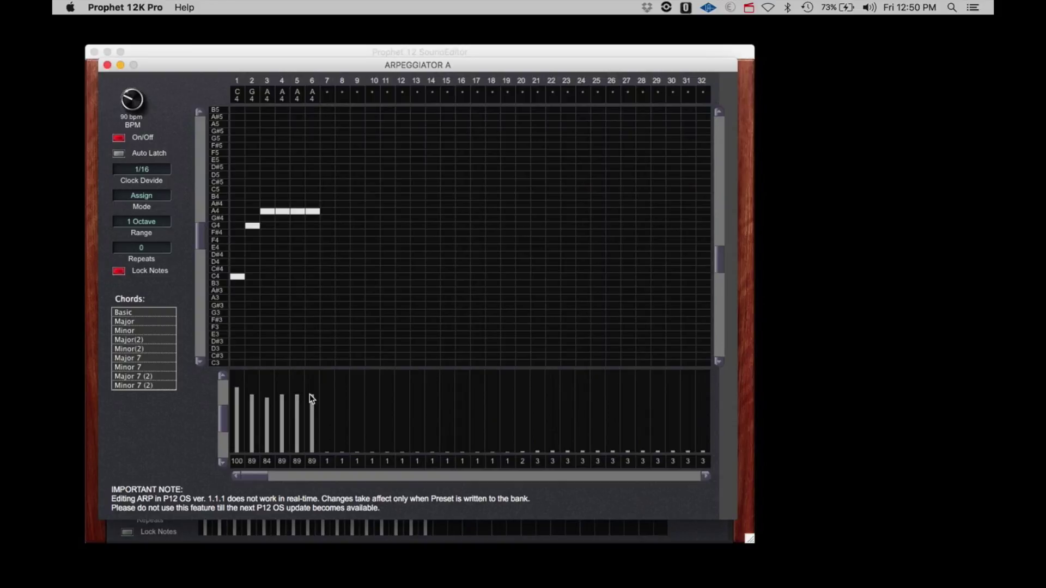
{"action": "left_click", "coordinate": [298, 93]}
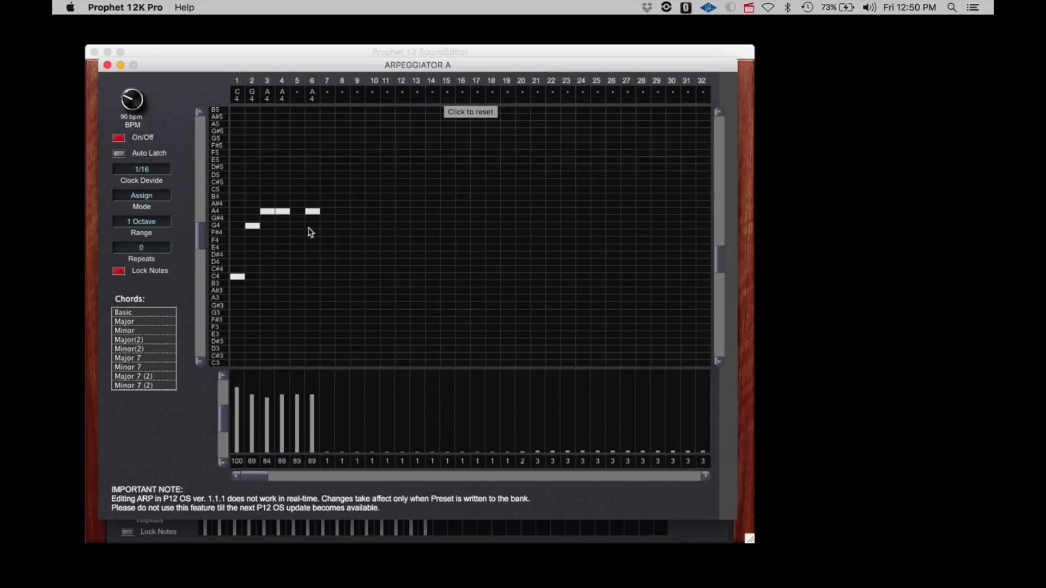
Step: Try the arpeggiator in Random mode and return it to Assign
{"action": "left_click", "coordinate": [146, 195]}
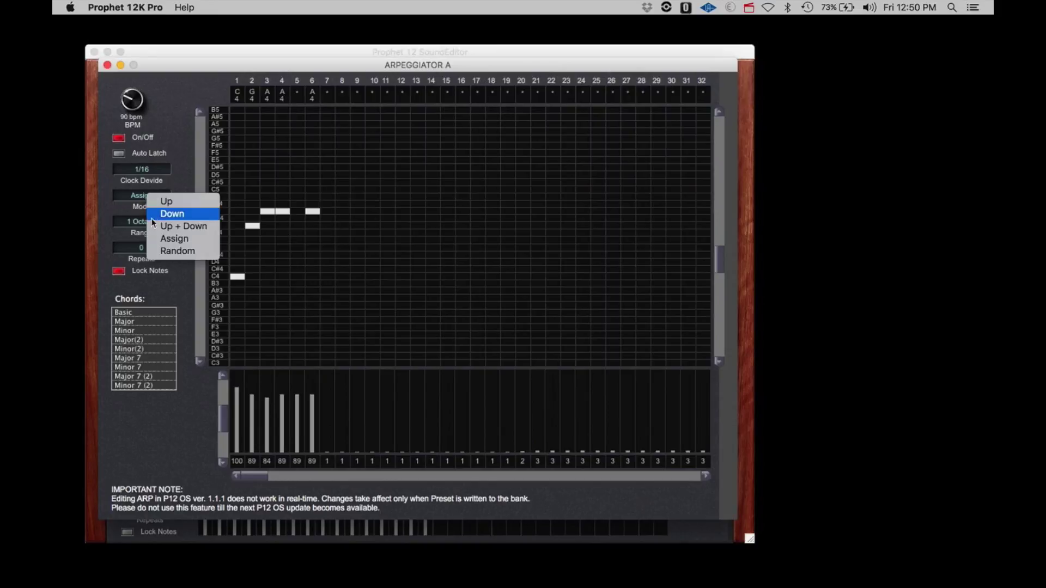
{"action": "left_click", "coordinate": [160, 247]}
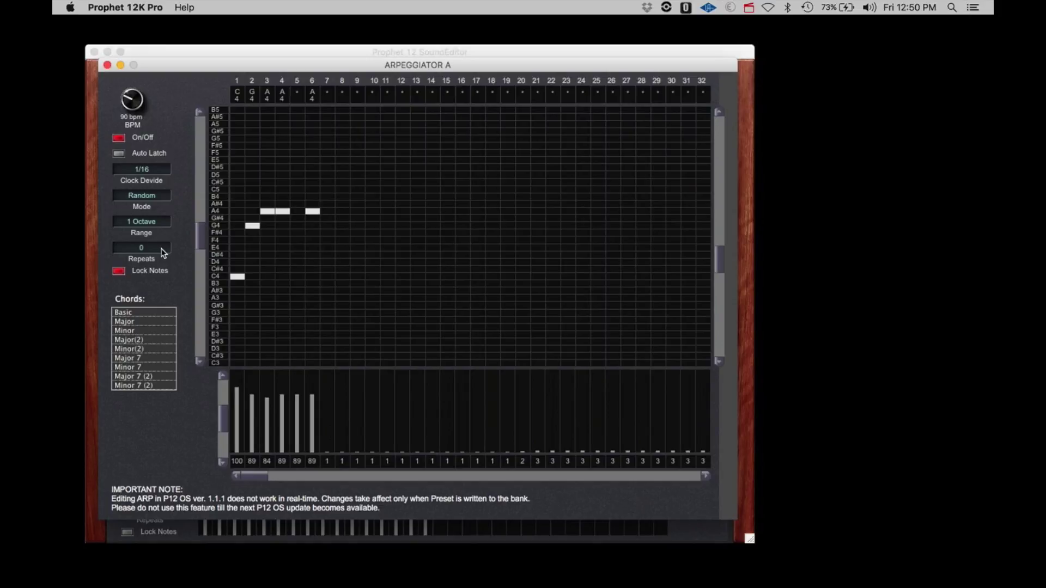
{"action": "left_click", "coordinate": [151, 199]}
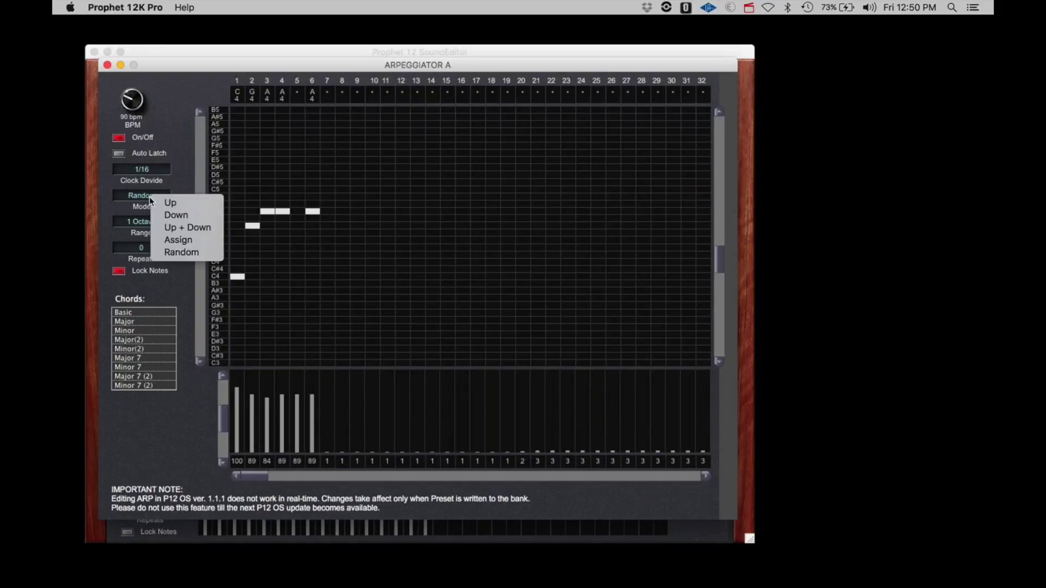
{"action": "left_click", "coordinate": [175, 241]}
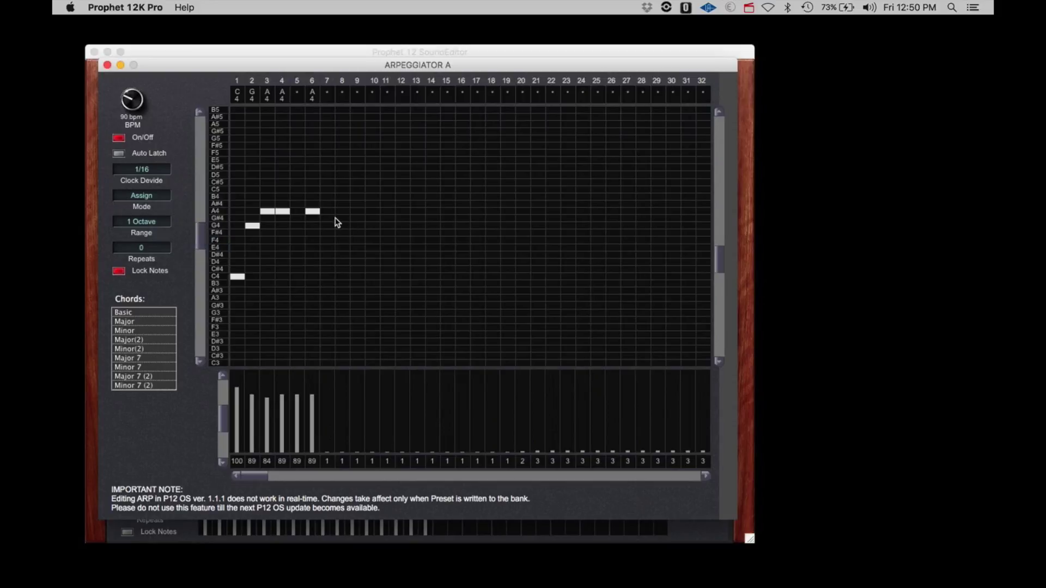
Step: Enter G#4 in steps 7, 10 and 11, and F#4 in steps 8 and 12
{"action": "left_click", "coordinate": [327, 219]}
{"action": "left_click", "coordinate": [342, 233]}
{"action": "left_click", "coordinate": [373, 219]}
{"action": "left_click", "coordinate": [387, 218]}
{"action": "left_click", "coordinate": [403, 232]}
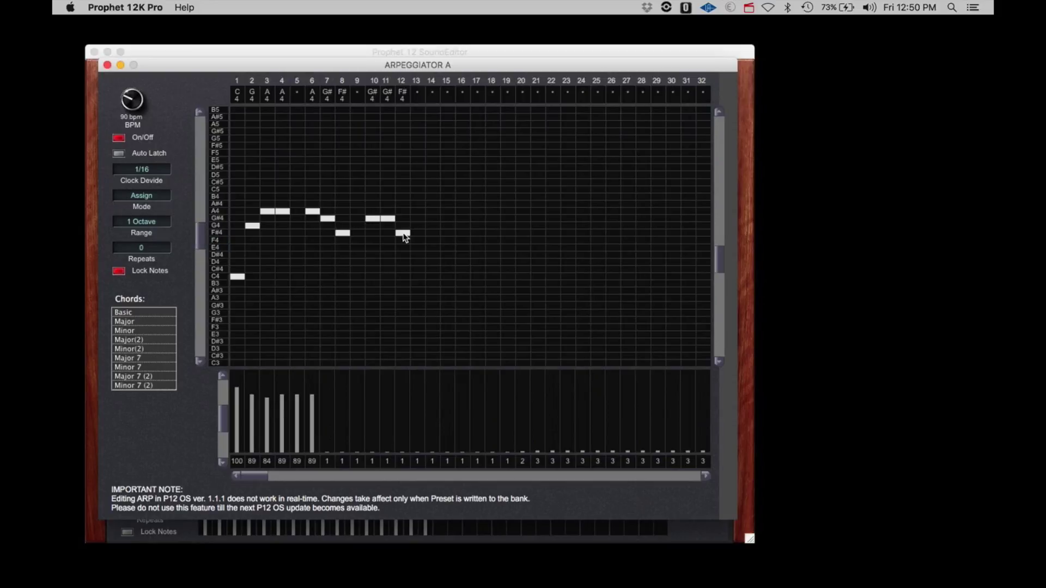
Step: Enter C4 in step 14, F#4 in step 16, G4 in steps 17 and 23, and F4 in step 20
{"action": "left_click", "coordinate": [432, 277]}
{"action": "left_click", "coordinate": [463, 233]}
{"action": "left_click", "coordinate": [478, 225]}
{"action": "left_click", "coordinate": [523, 211]}
{"action": "left_click", "coordinate": [568, 197]}
{"action": "left_click", "coordinate": [518, 240]}
Step: Enter G4 in step 25, A#4 in step 26, G#4 in step 28, B4 in step 29, and F#4 in steps 31 and 32
{"action": "left_click", "coordinate": [613, 203]}
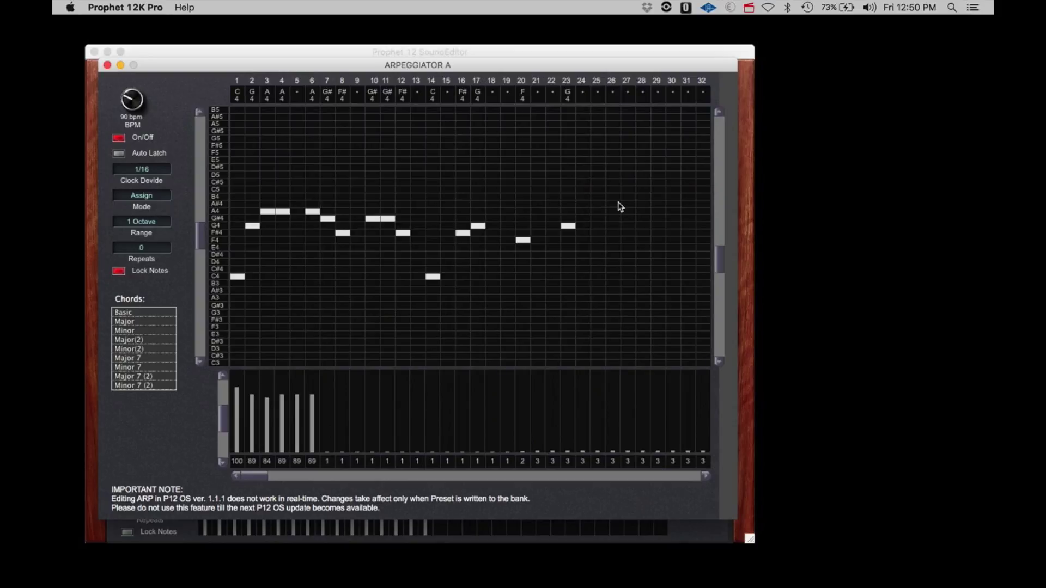
{"action": "left_click", "coordinate": [658, 197]}
{"action": "left_click", "coordinate": [644, 219]}
{"action": "left_click", "coordinate": [598, 225]}
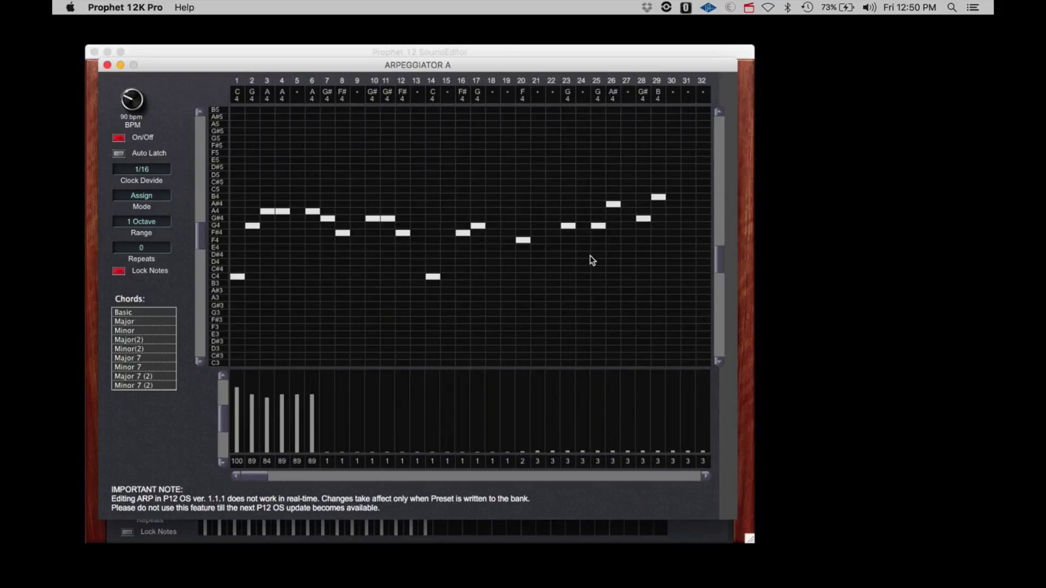
{"action": "left_click", "coordinate": [688, 233]}
{"action": "left_click", "coordinate": [703, 234]}
Step: Raise the velocities of steps 7 to 32 to roughly 83–107 and set the arpeggiator mode to Random
{"action": "mouse_move", "coordinate": [333, 462]}
{"action": "left_mouse_down"}
{"action": "mouse_move", "coordinate": [329, 400]}
{"action": "mouse_move", "coordinate": [483, 384]}
{"action": "mouse_move", "coordinate": [611, 393]}
{"action": "mouse_move", "coordinate": [698, 385]}
{"action": "left_mouse_up"}
{"action": "left_click", "coordinate": [342, 393]}
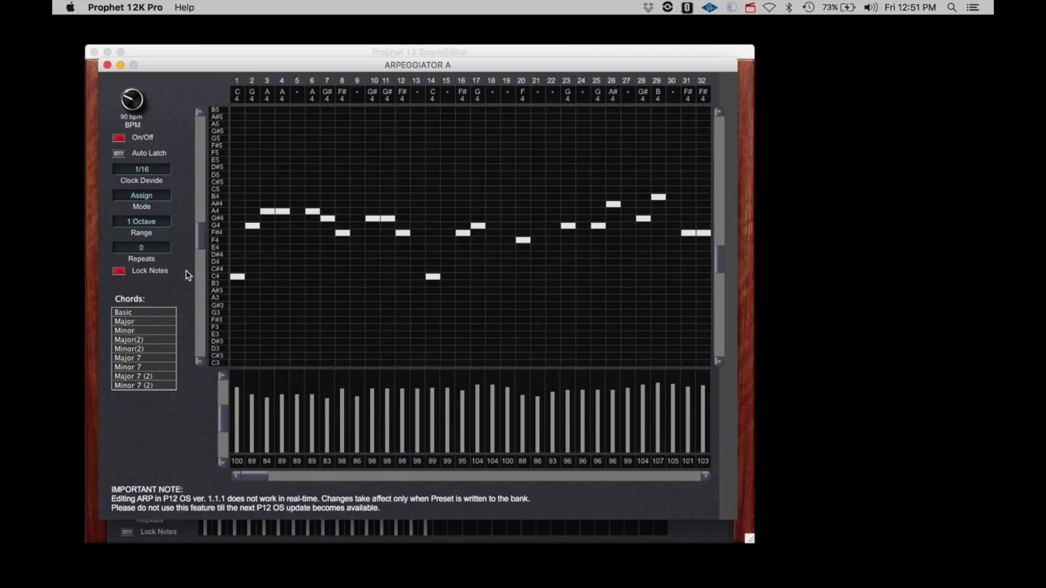
{"action": "left_click", "coordinate": [149, 195]}
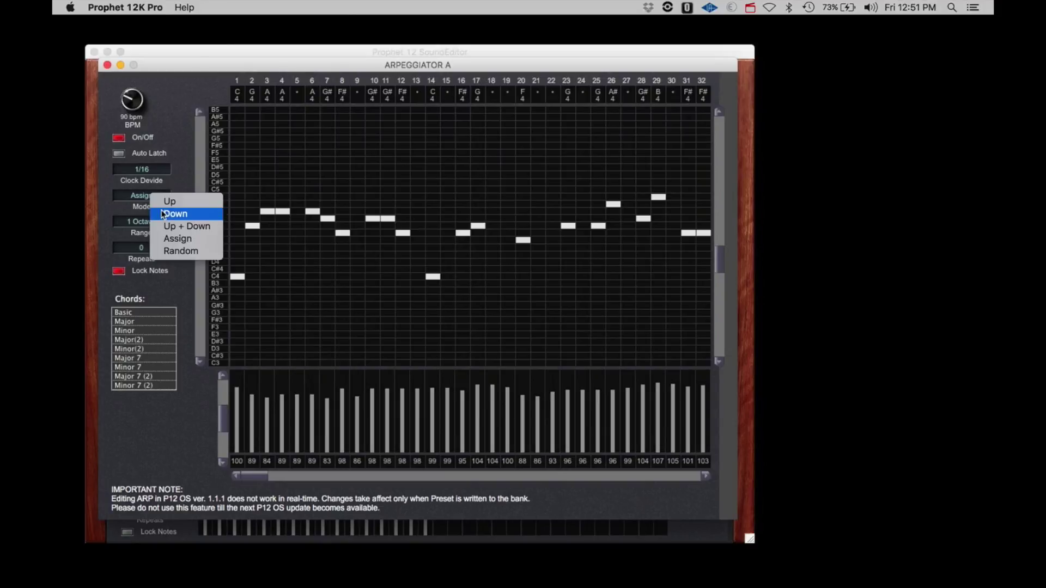
{"action": "left_click", "coordinate": [169, 252]}
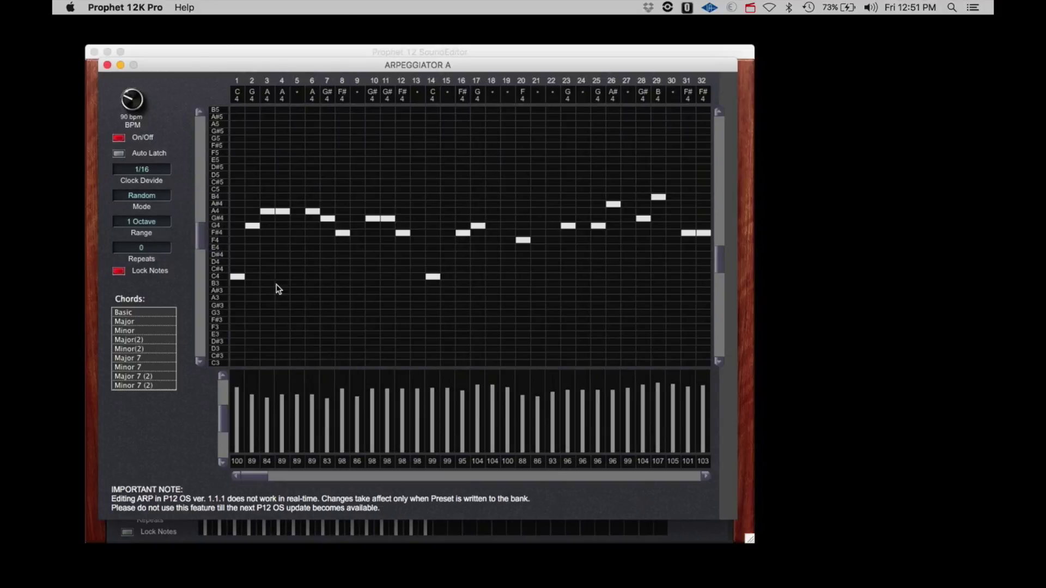